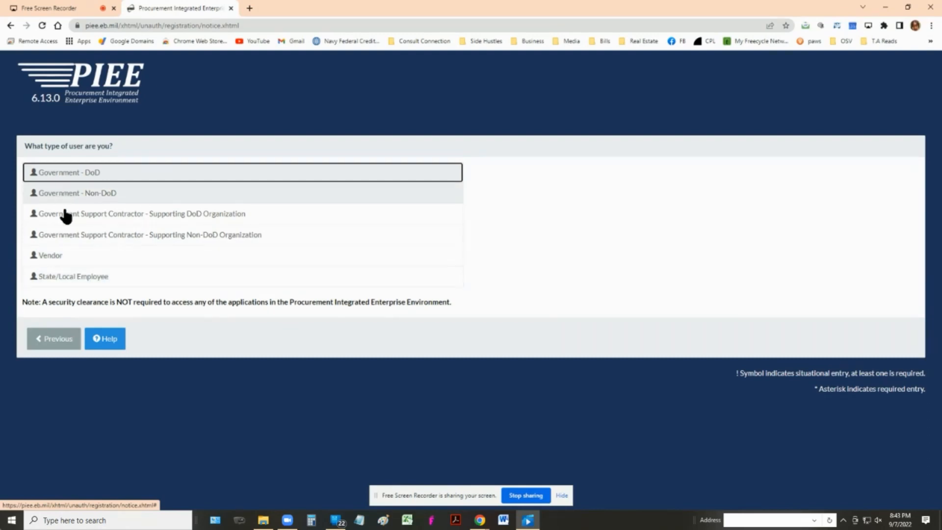
Choose Vendor, enter a user ID, a matching password and confirmation, and the CAPTCHA answer, then submit.
{"action": "left_click", "coordinate": [47, 262]}
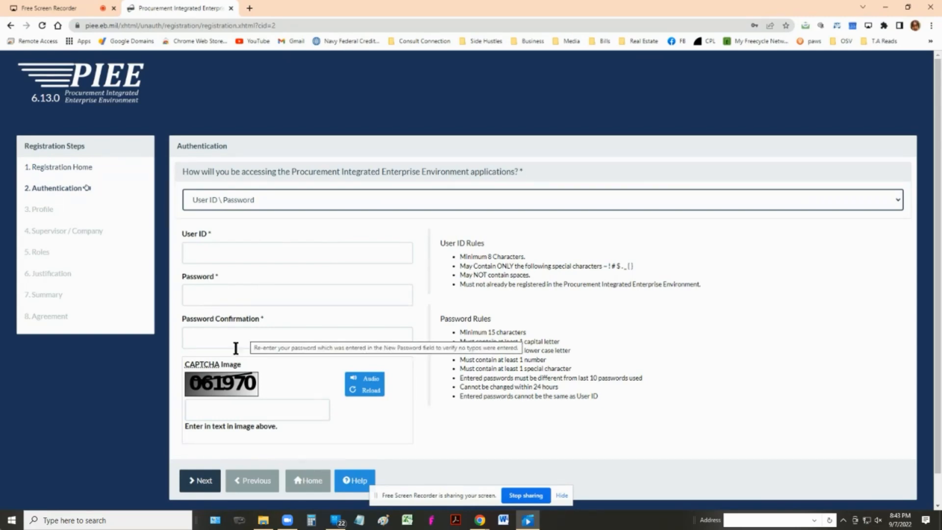
{"action": "left_click", "coordinate": [196, 411]}
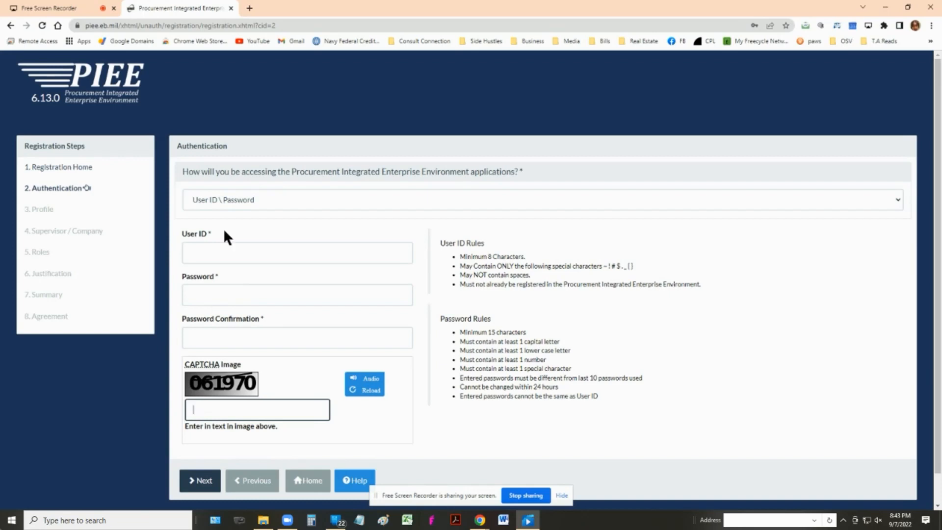
{"action": "left_click", "coordinate": [223, 259]}
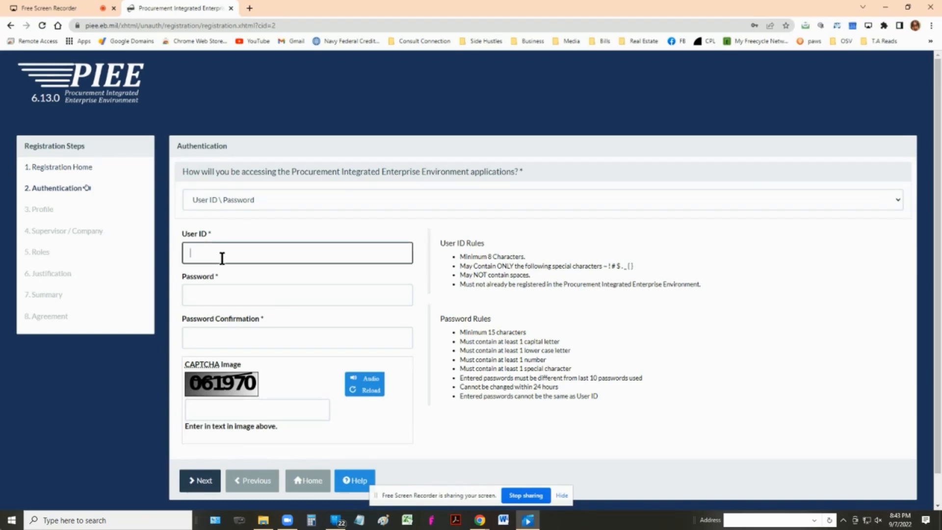
{"action": "type", "text": "ttttt1111"}
{"action": "left_click", "coordinate": [241, 301]}
{"action": "type", "text": "•••••••••••••••"}
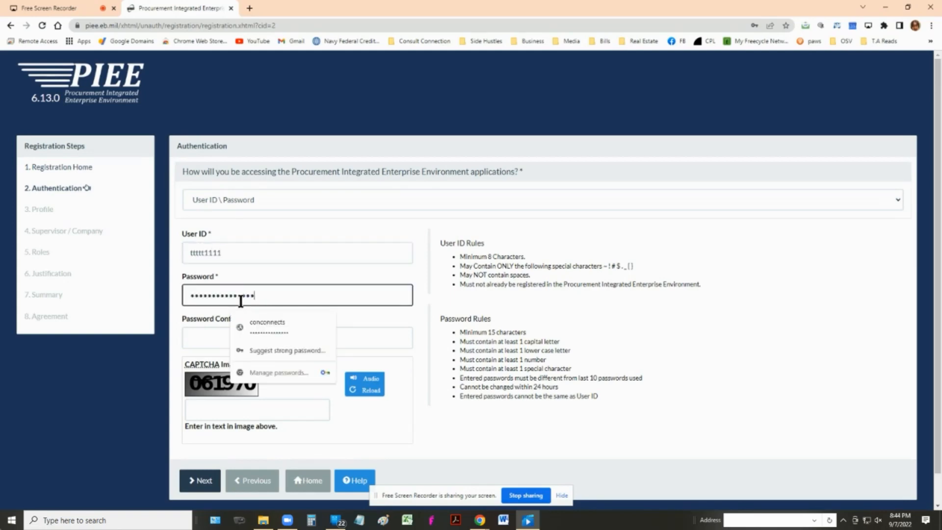
{"action": "left_click", "coordinate": [220, 343]}
{"action": "type", "text": "•••••••••••••••"}
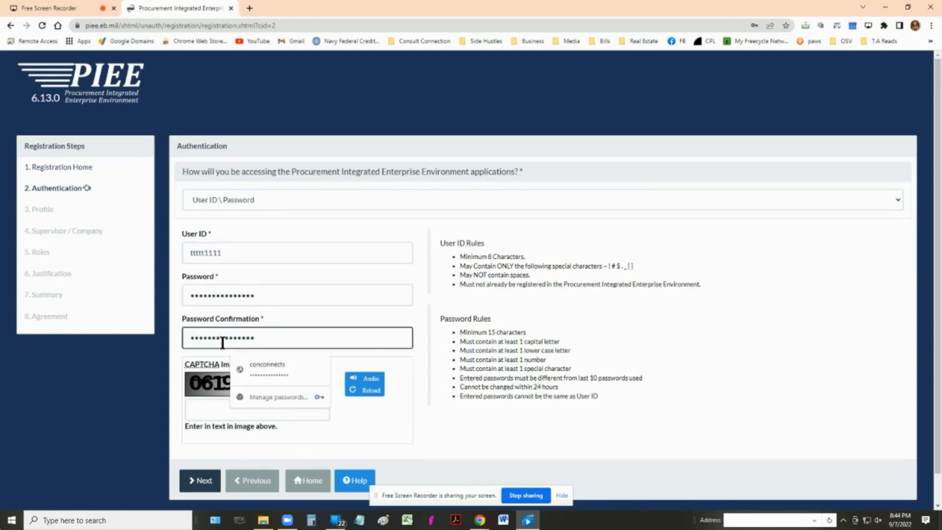
{"action": "left_click", "coordinate": [446, 352]}
{"action": "type", "text": "061970"}
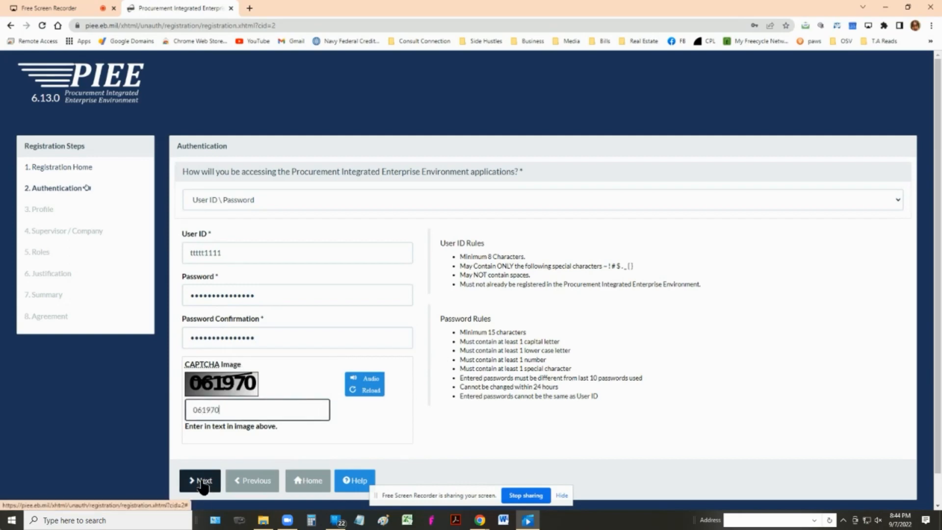
{"action": "left_click", "coordinate": [200, 482]}
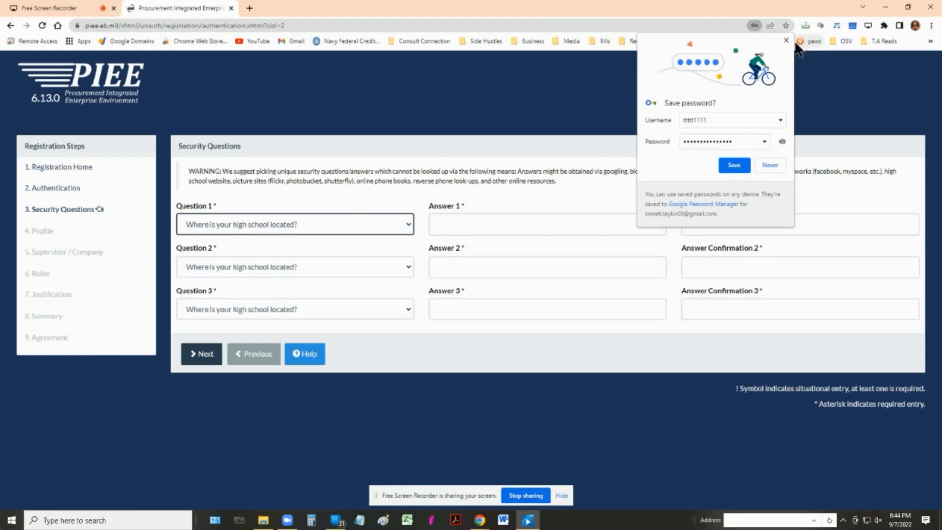
Pick the car make and model, vacation spot, and date of birth security questions.
{"action": "left_click", "coordinate": [786, 39]}
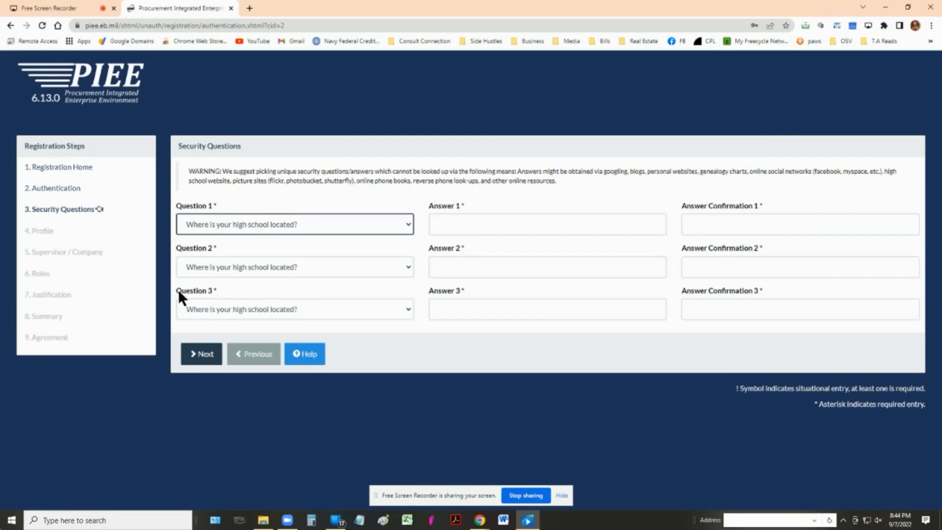
{"action": "left_click", "coordinate": [363, 224]}
{"action": "left_click", "coordinate": [275, 254]}
{"action": "left_click", "coordinate": [281, 268]}
{"action": "left_click", "coordinate": [296, 324]}
{"action": "left_click", "coordinate": [295, 314]}
{"action": "left_click", "coordinate": [305, 438]}
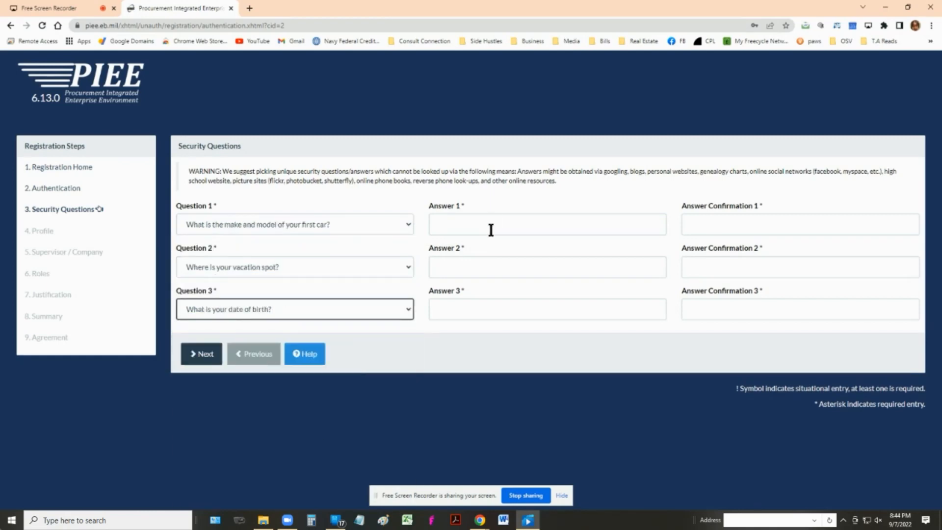
Type answers to all three security questions.
{"action": "left_click", "coordinate": [491, 229]}
{"action": "type", "text": "•••••"}
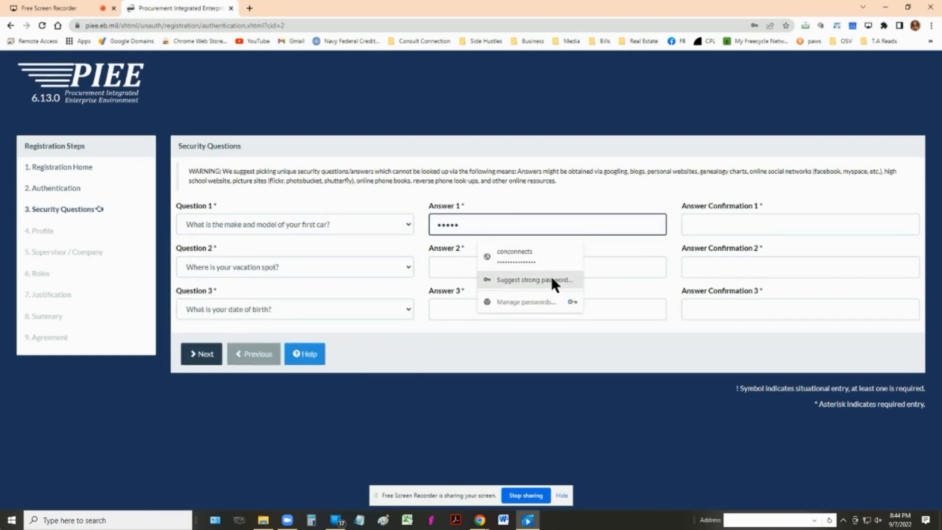
{"action": "left_click", "coordinate": [460, 266]}
{"action": "type", "text": "••••"}
{"action": "left_click", "coordinate": [453, 304]}
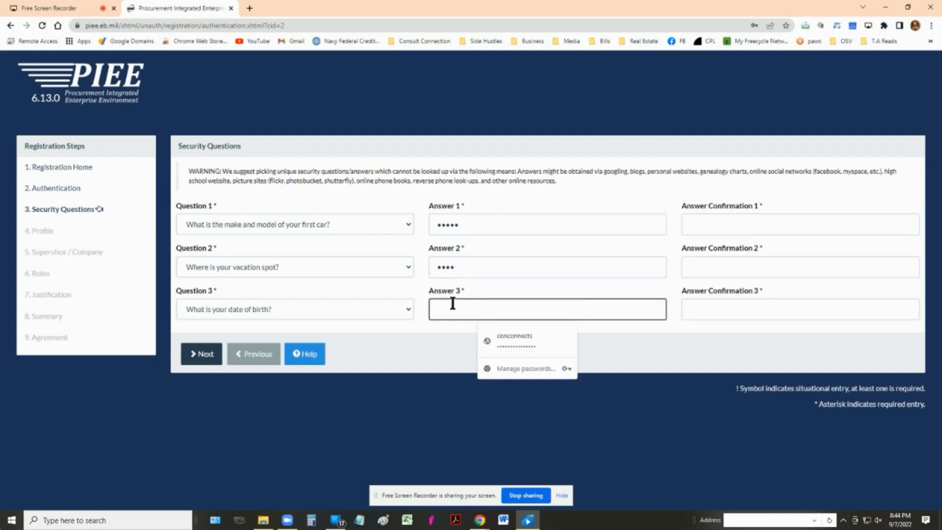
{"action": "type", "text": "••••••••"}
Confirm the three security answers and submit the questions.
{"action": "left_click", "coordinate": [755, 227]}
{"action": "type", "text": "•••"}
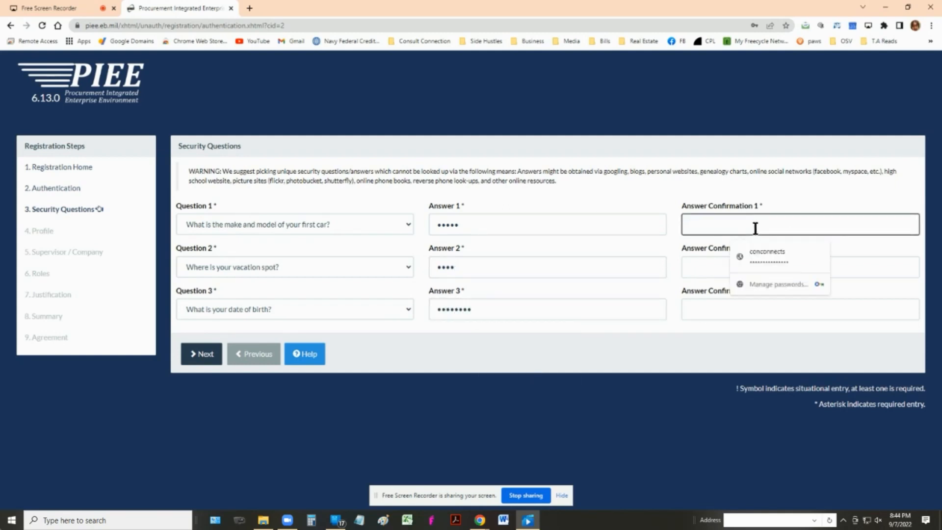
{"action": "type", "text": "••"}
{"action": "left_click", "coordinate": [705, 265]}
{"action": "type", "text": "••••"}
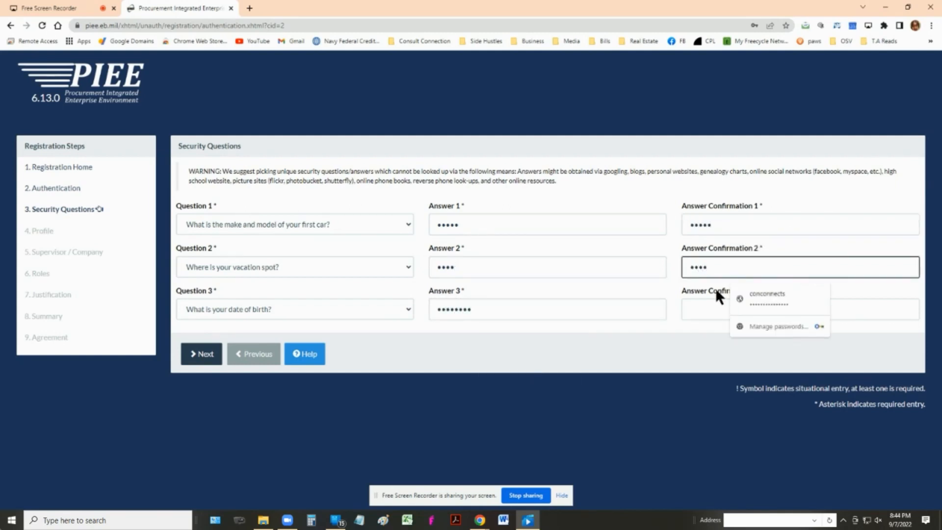
{"action": "left_click", "coordinate": [706, 306]}
{"action": "type", "text": "••••••••"}
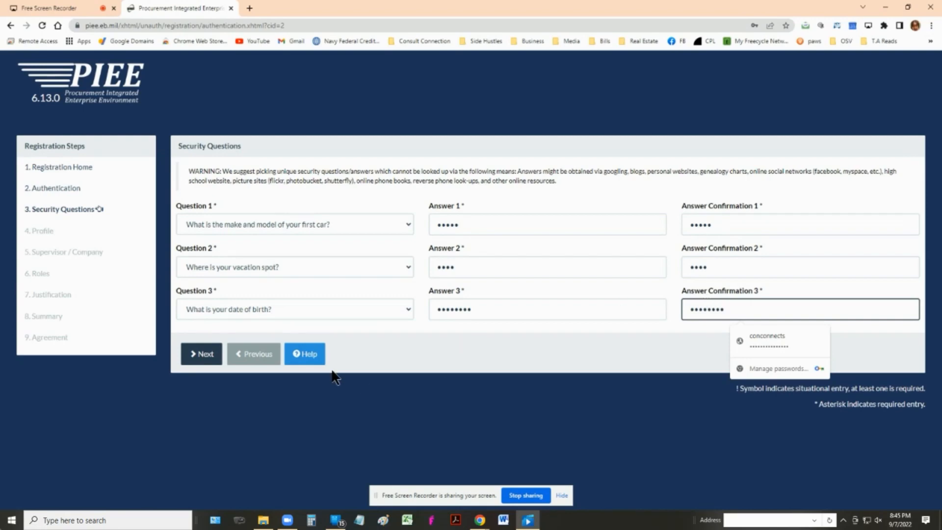
{"action": "left_click", "coordinate": [199, 353]}
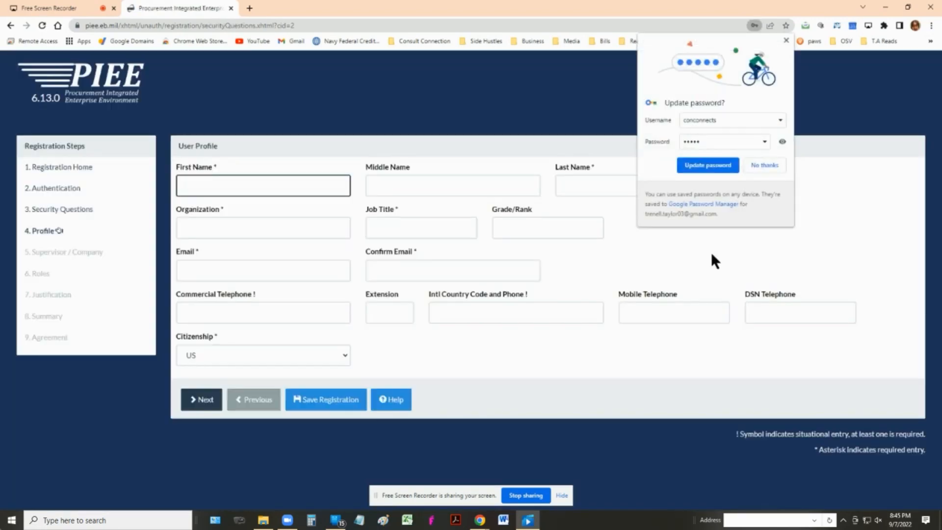
Enter the user's first and last name, organization Conconnects and job title Owner.
{"action": "left_click", "coordinate": [787, 40]}
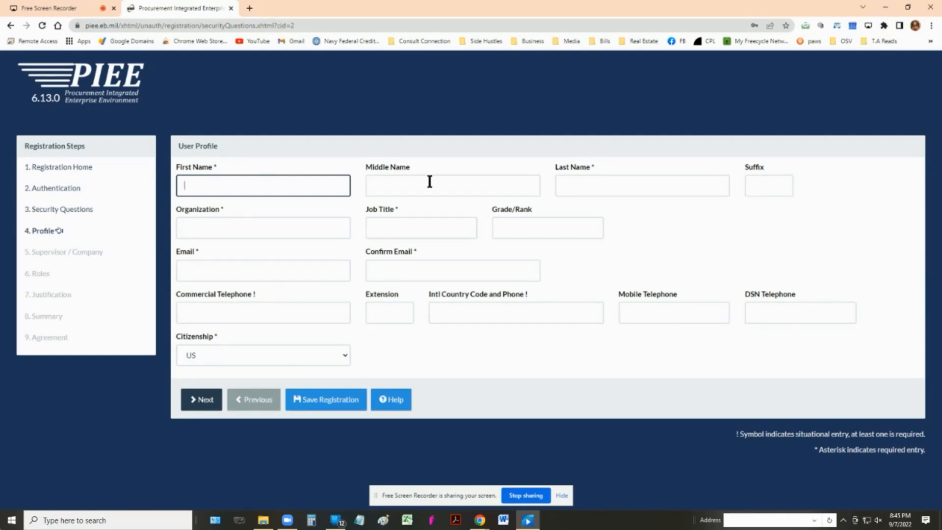
{"action": "type", "text": "Mind yo biz"}
{"action": "left_click", "coordinate": [663, 187]}
{"action": "type", "text": "NOW"}
{"action": "left_click", "coordinate": [195, 235]}
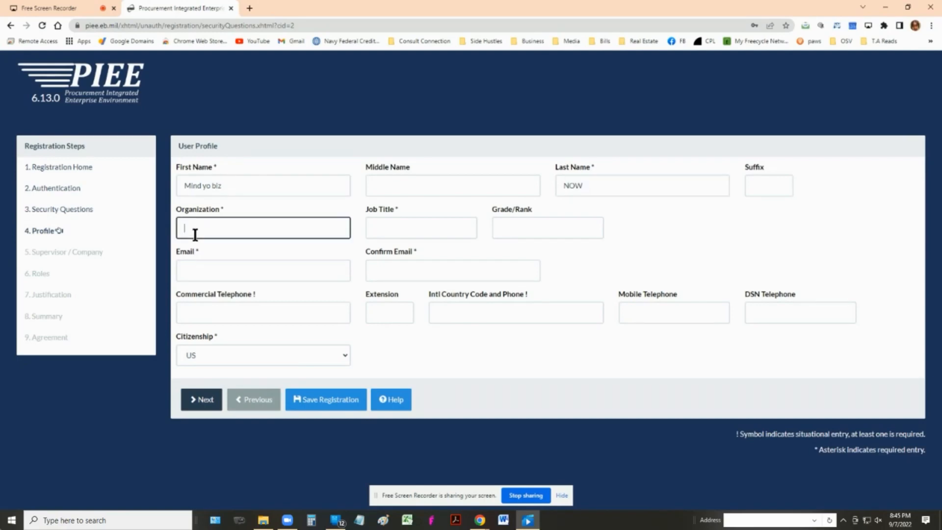
{"action": "type", "text": "Conconnects"}
{"action": "left_click", "coordinate": [400, 224]}
{"action": "type", "text": "Owner"}
Enter the email address, its confirmation and the commercial phone number, then submit the profile.
{"action": "left_click", "coordinate": [273, 280]}
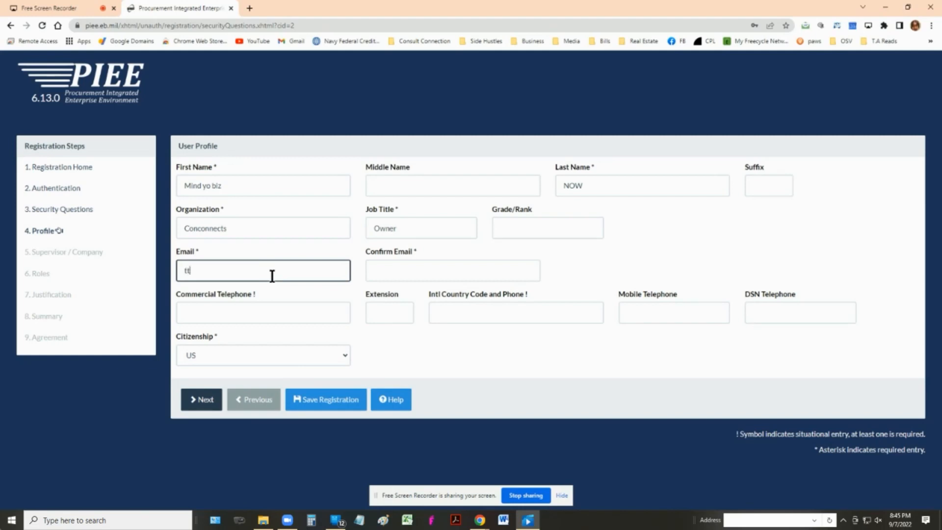
{"action": "left_click", "coordinate": [465, 275]}
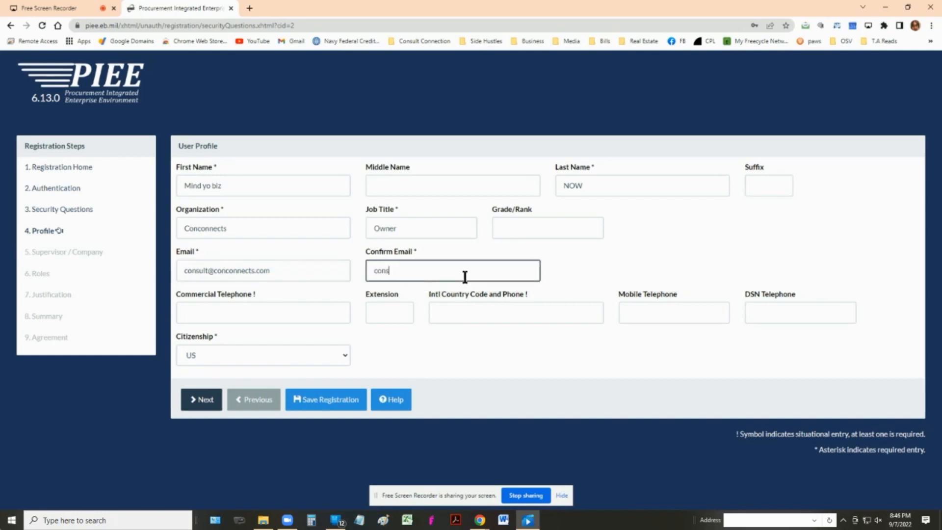
{"action": "key", "text": "Left"}
{"action": "key", "text": "Left"}
{"action": "key", "text": "Left"}
{"action": "key", "text": "Left"}
{"action": "key", "text": "Left"}
{"action": "key", "text": "Left"}
{"action": "key", "text": "Left"}
{"action": "key", "text": "Left"}
{"action": "key", "text": "Left"}
{"action": "type", "text": "c"}
{"action": "left_click", "coordinate": [255, 316]}
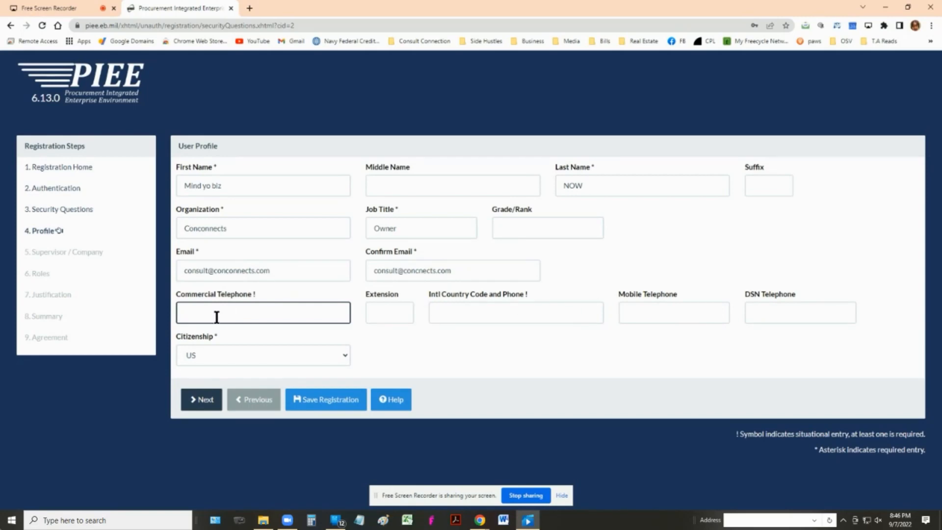
{"action": "type", "text": "7894561233"}
{"action": "left_click", "coordinate": [211, 401]}
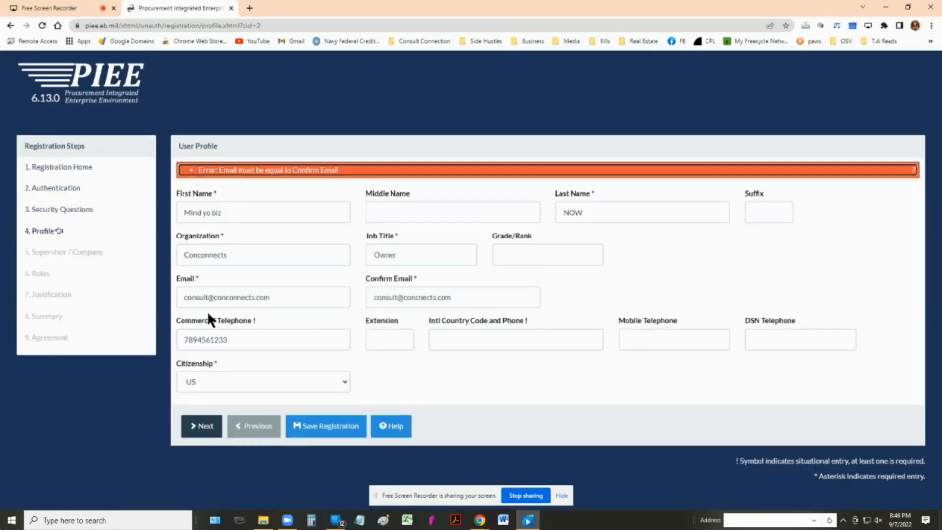
Correct the mismatched confirm email so it matches, and resubmit the profile.
{"action": "left_click", "coordinate": [416, 297]}
{"action": "type", "text": "nn"}
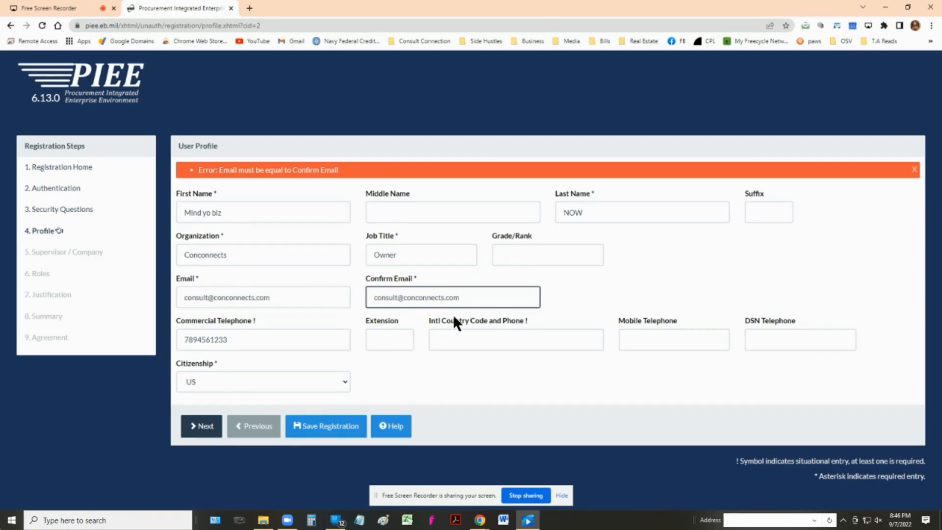
{"action": "left_click", "coordinate": [204, 427]}
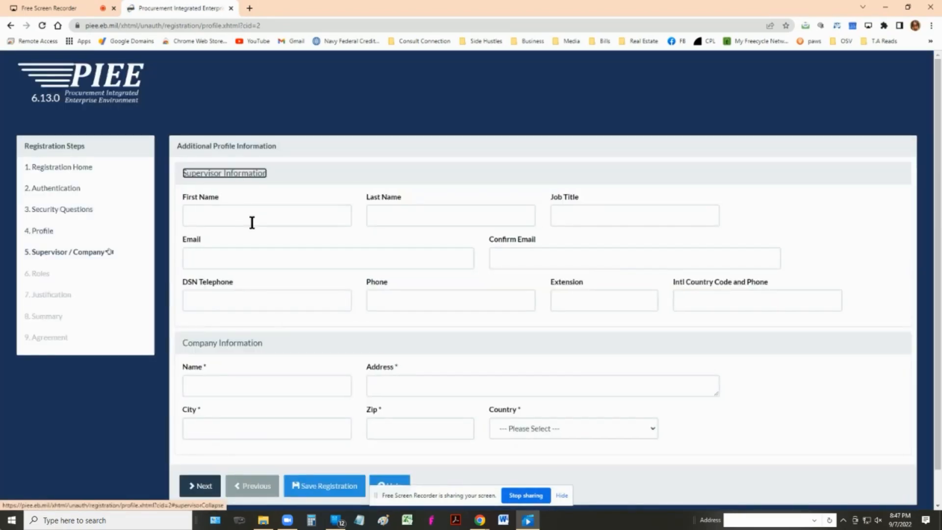
Enter company name Consult Connections and its street address.
{"action": "scroll", "coordinate": [232, 299], "scroll_direction": "down", "scroll_amount": 1}
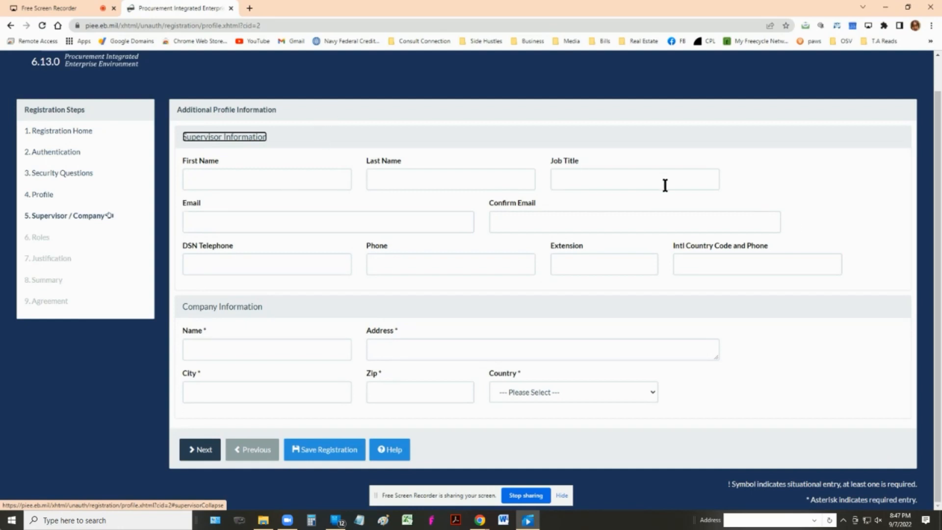
{"action": "left_click", "coordinate": [226, 354]}
{"action": "type", "text": "tONS"}
{"action": "key", "text": "BackSpace"}
{"action": "key", "text": "BackSpace"}
{"action": "key", "text": "BackSpace"}
{"action": "key", "text": "BackSpace"}
{"action": "type", "text": "Consult Connections"}
{"action": "key", "text": "Tab"}
{"action": "type", "text": "123"}
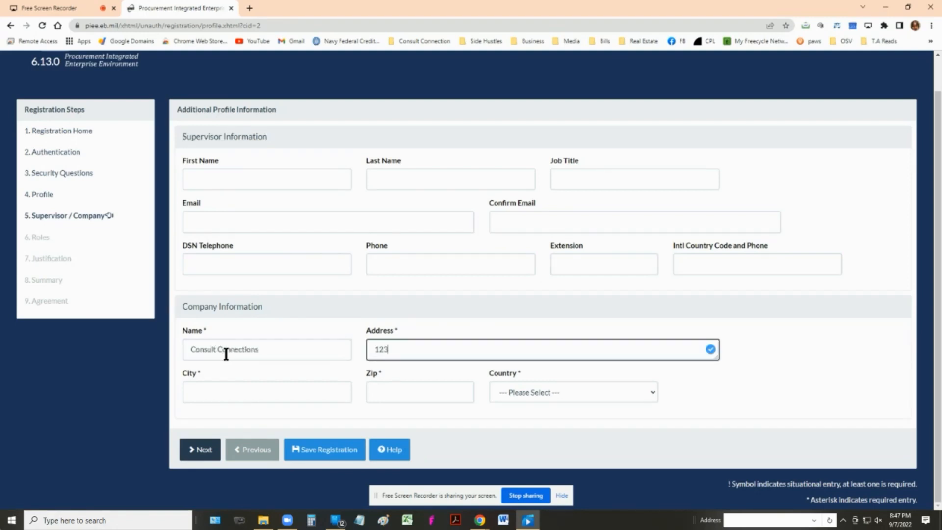
{"action": "type", "text": "4 mlnd yo biz"}
Fill in the city and zip code, choose United States and Illinois, and continue.
{"action": "left_click", "coordinate": [207, 395]}
{"action": "type", "text": "chicago"}
{"action": "key", "text": "Tab"}
{"action": "type", "text": "60615"}
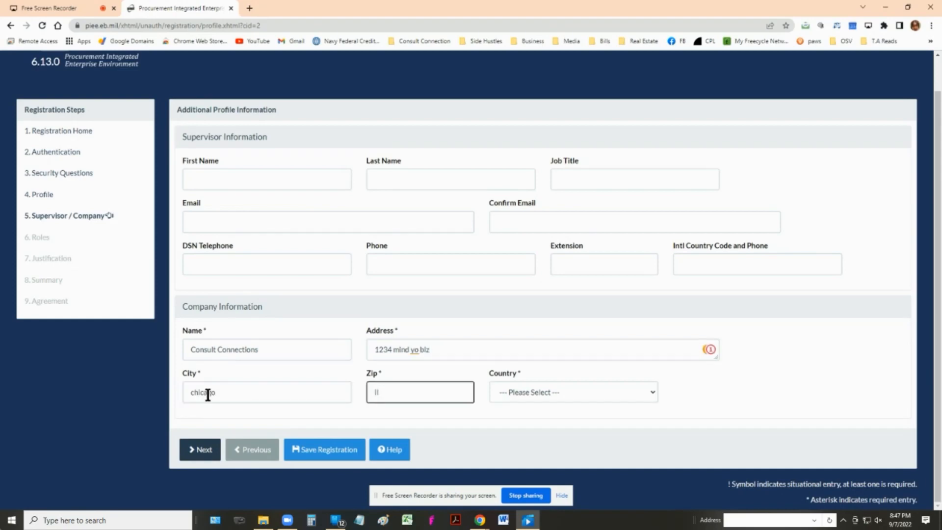
{"action": "left_click", "coordinate": [564, 392]}
{"action": "left_click", "coordinate": [547, 208]}
{"action": "left_click", "coordinate": [412, 392]}
{"action": "left_click", "coordinate": [395, 356]}
{"action": "left_click", "coordinate": [187, 454]}
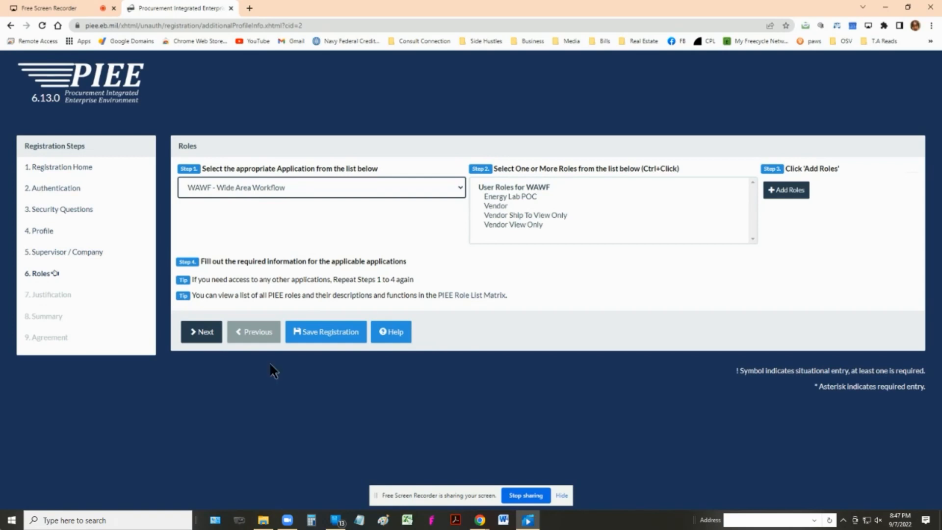
Add the PIEE Contractor Administrator role to the roles summary.
{"action": "left_click", "coordinate": [424, 187]}
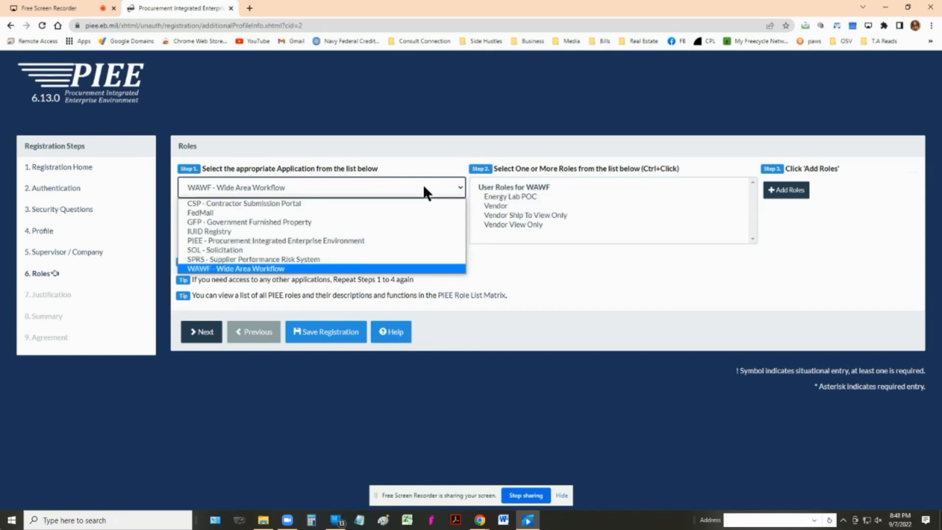
{"action": "left_click", "coordinate": [287, 241]}
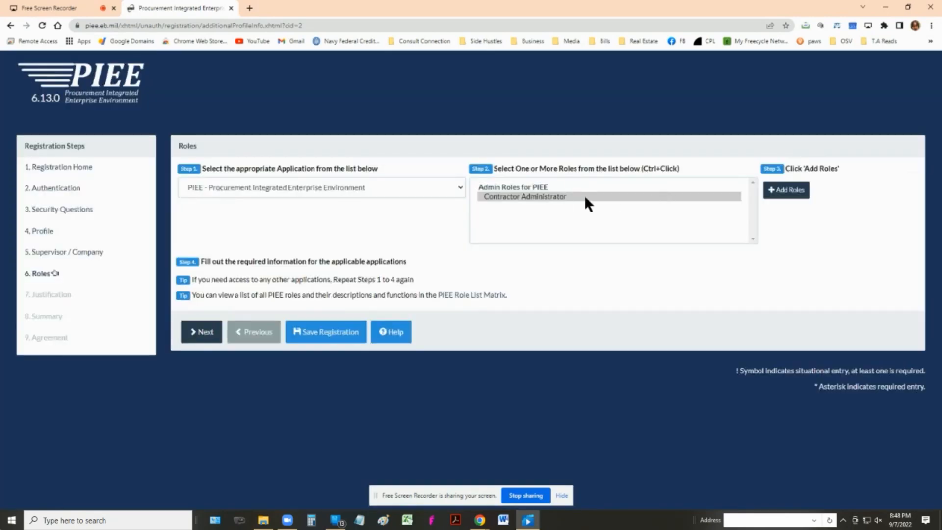
{"action": "left_click", "coordinate": [518, 197]}
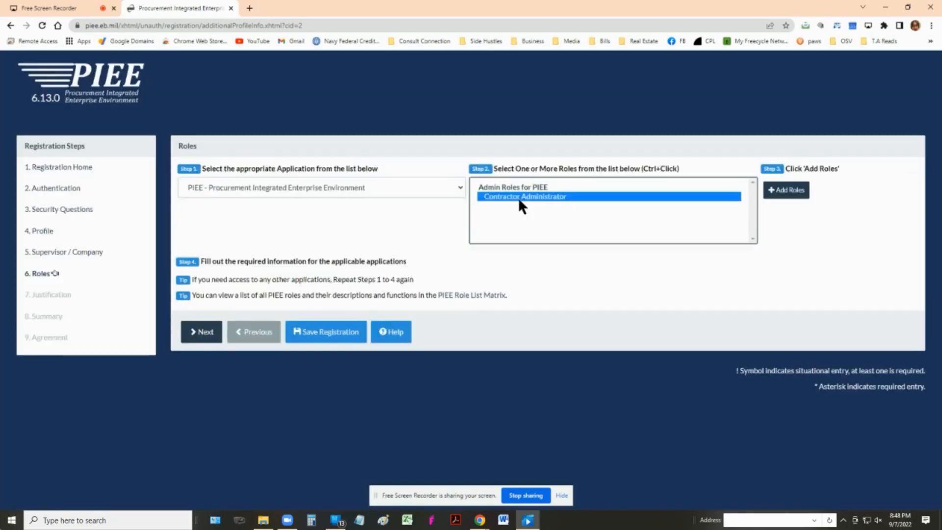
{"action": "left_click", "coordinate": [785, 191]}
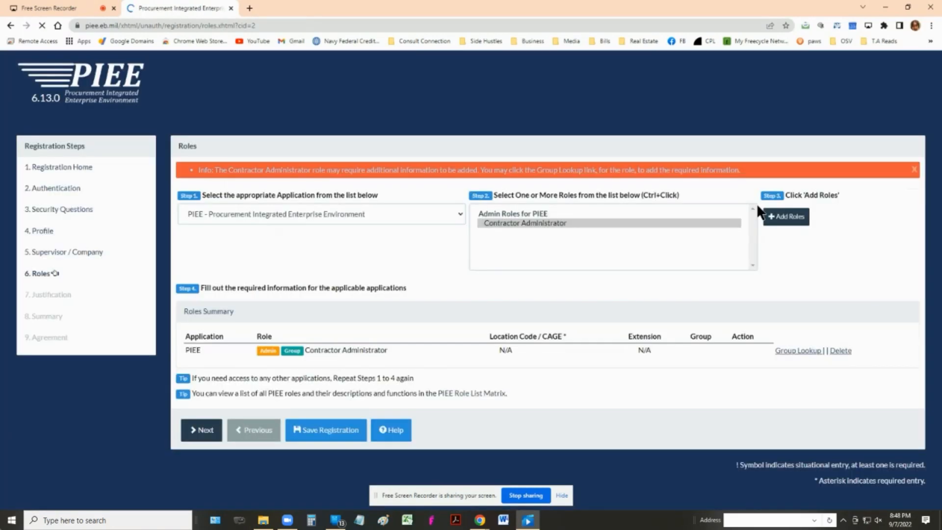
Add the WAWF Vendor role to the roles summary.
{"action": "left_click", "coordinate": [281, 209]}
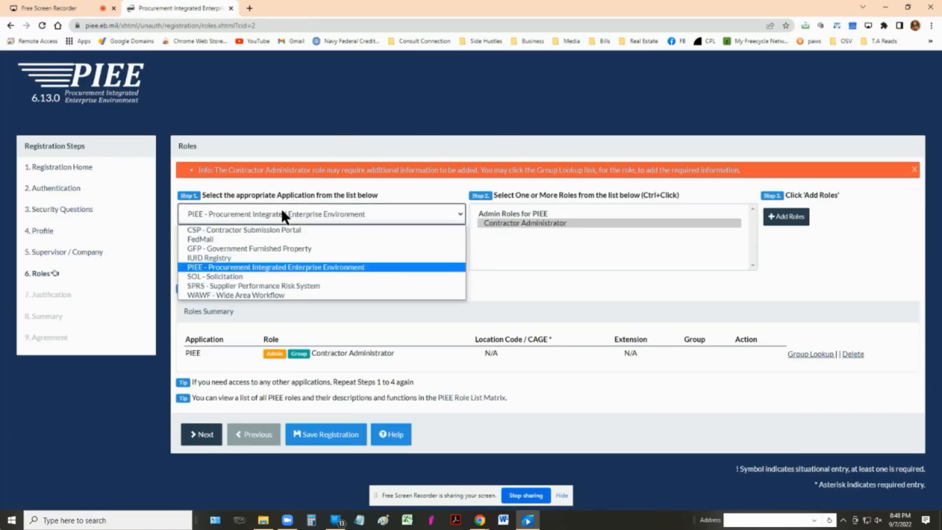
{"action": "left_click", "coordinate": [236, 295]}
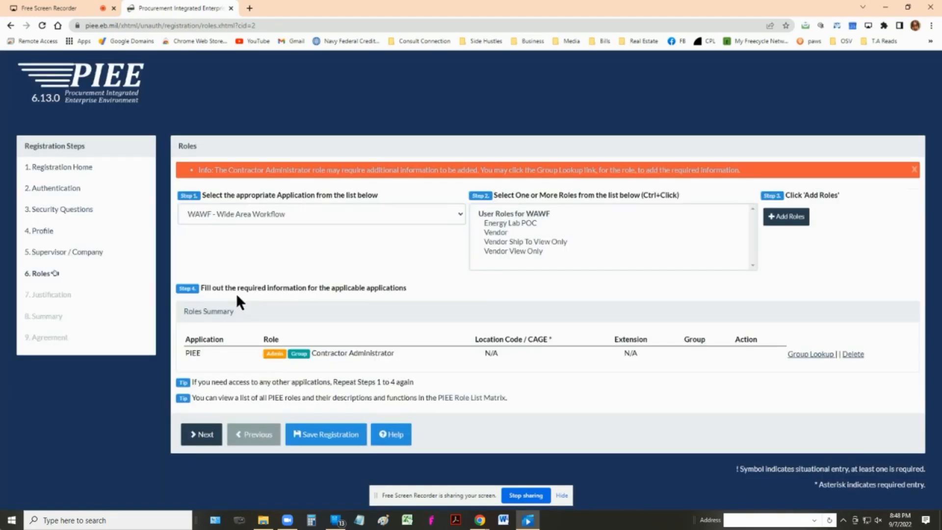
{"action": "left_click", "coordinate": [505, 233]}
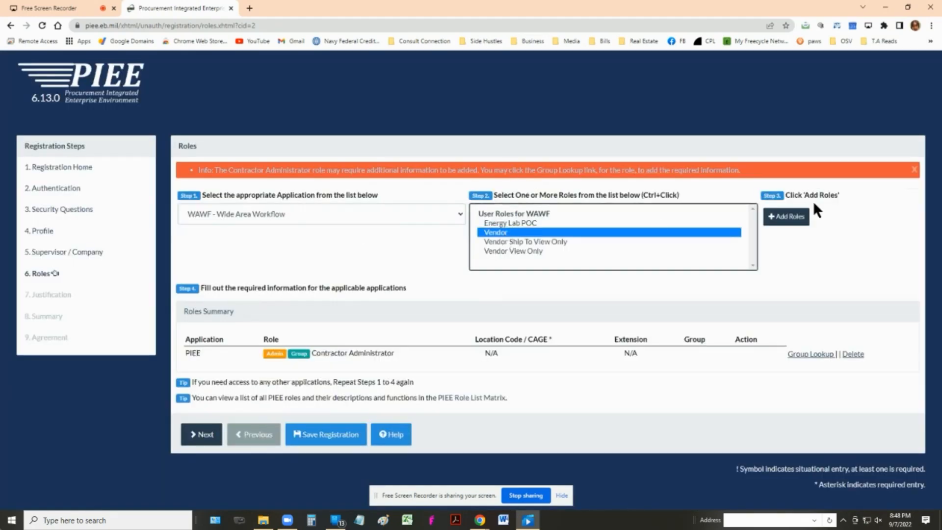
{"action": "left_click", "coordinate": [790, 218]}
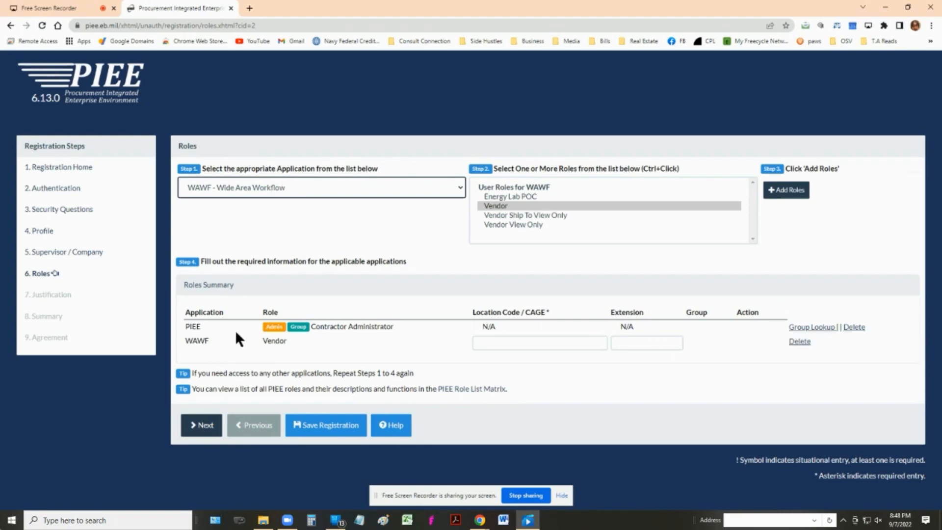
Give WAWF Vendor location code 96kd5 and assign Contractor Administrator the TOP\OGDEN VENDORS\96KD5 group.
{"action": "left_click", "coordinate": [503, 344]}
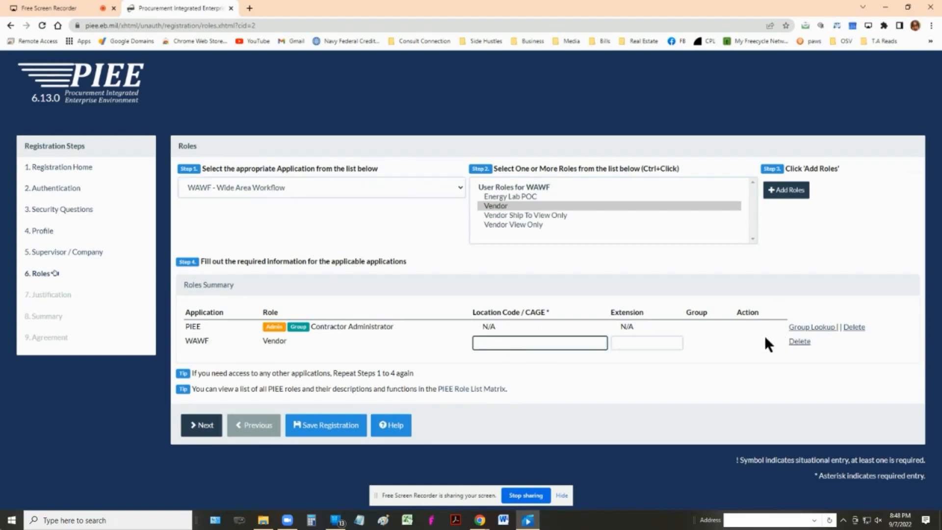
{"action": "type", "text": "96kd5"}
{"action": "left_click", "coordinate": [805, 327]}
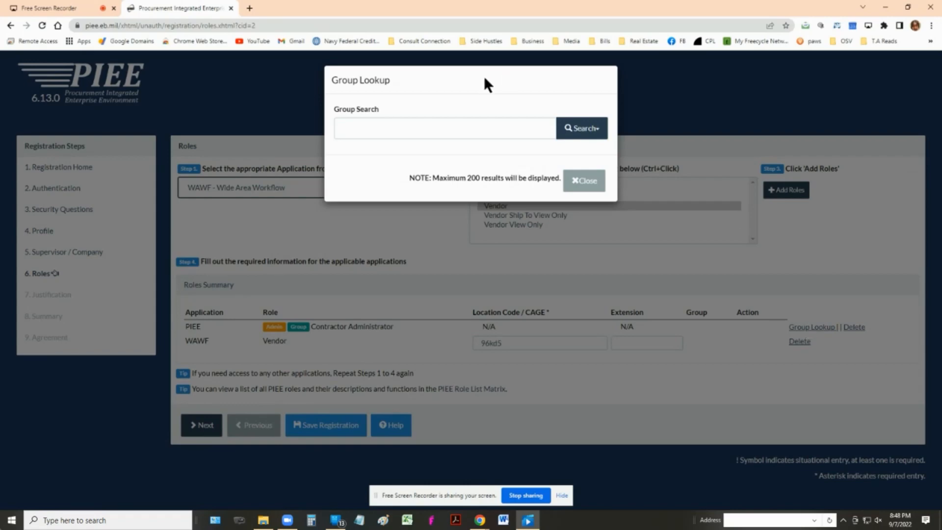
{"action": "left_click", "coordinate": [387, 125]}
{"action": "type", "text": "96kd5"}
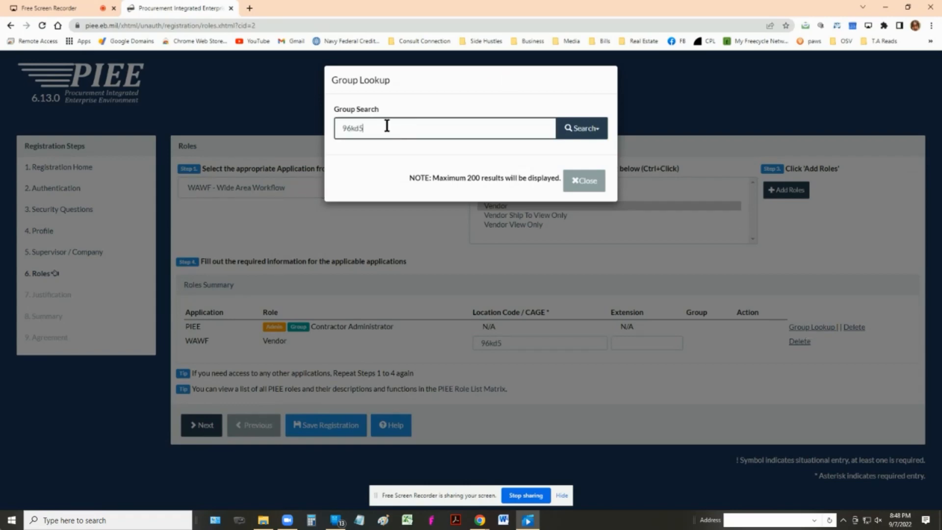
{"action": "left_click", "coordinate": [569, 138]}
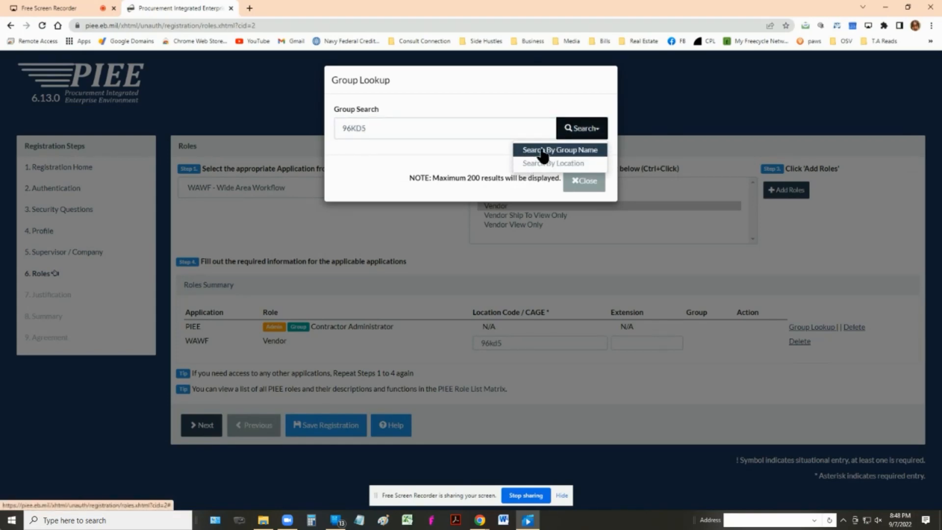
{"action": "left_click", "coordinate": [541, 150]}
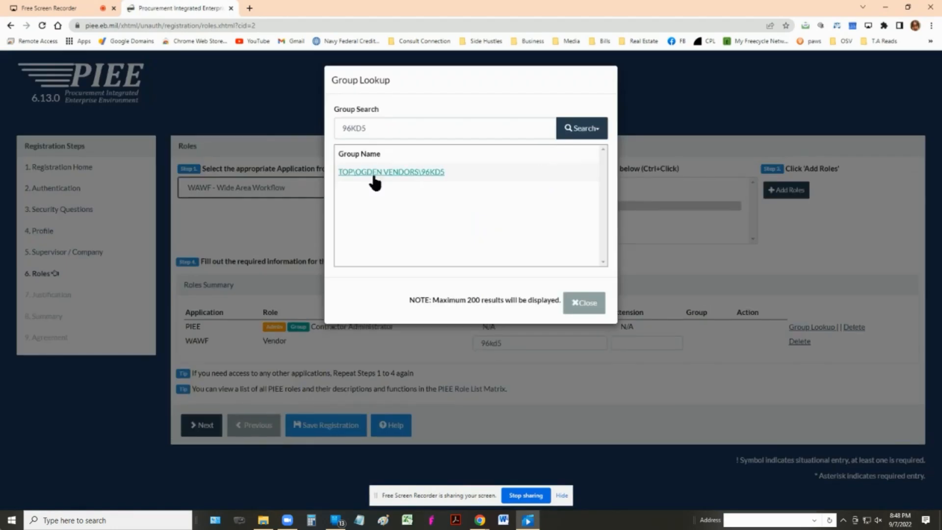
{"action": "left_click", "coordinate": [437, 172]}
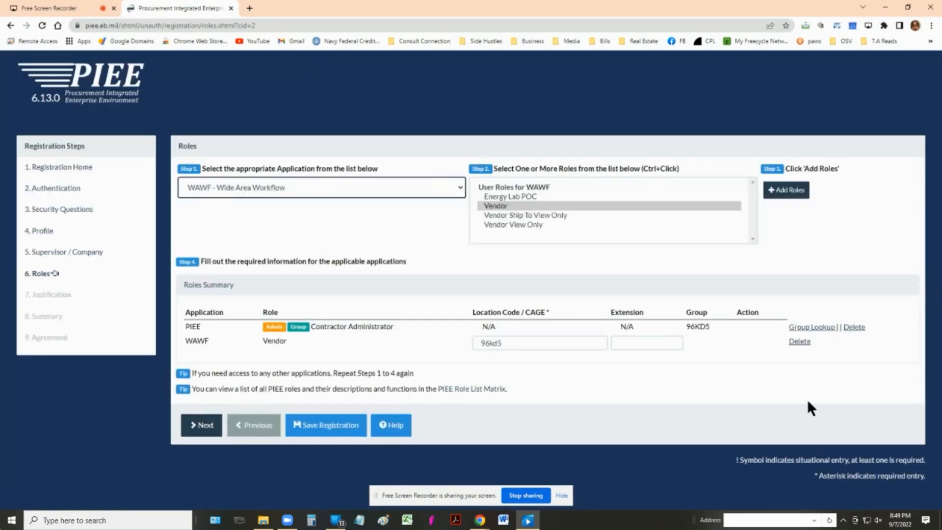
{"action": "left_click", "coordinate": [196, 425]}
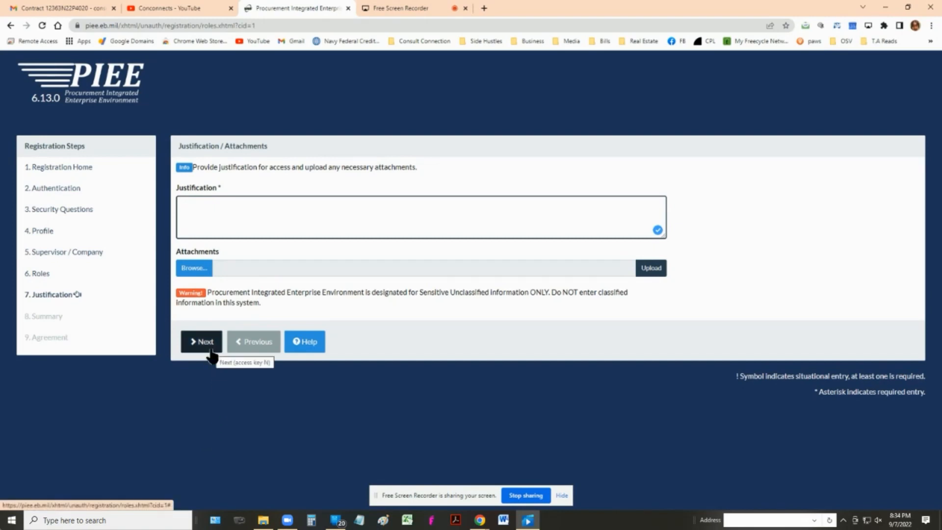
Enter 'To submit invoice' as the access justification.
{"action": "left_click", "coordinate": [219, 217]}
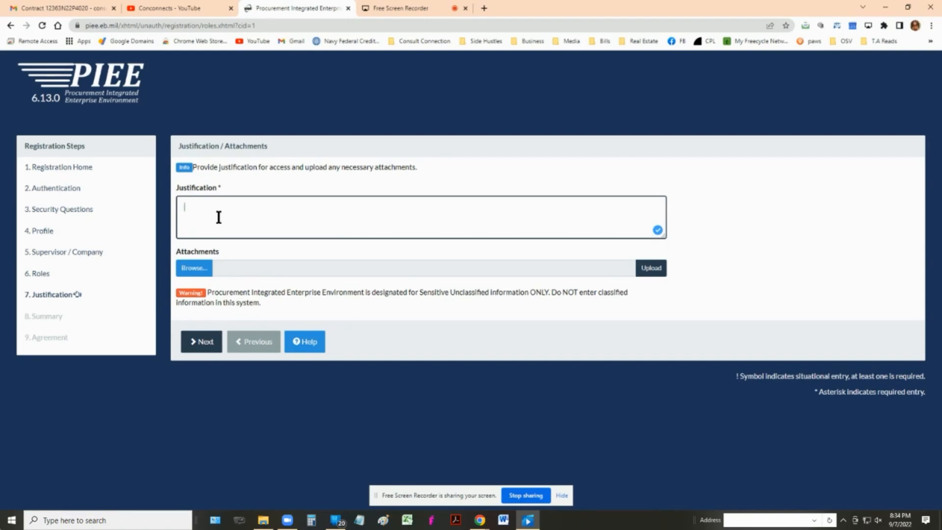
{"action": "type", "text": "To submit invoice"}
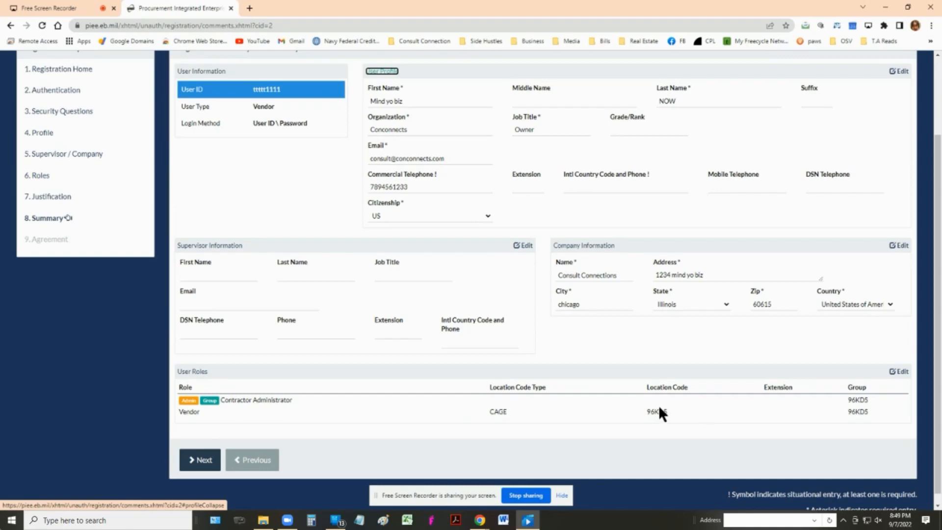
Review the profile, company and roles in the Registration Summary, then continue to the Agreement.
{"action": "scroll", "coordinate": [702, 343], "scroll_direction": "up", "scroll_amount": 2}
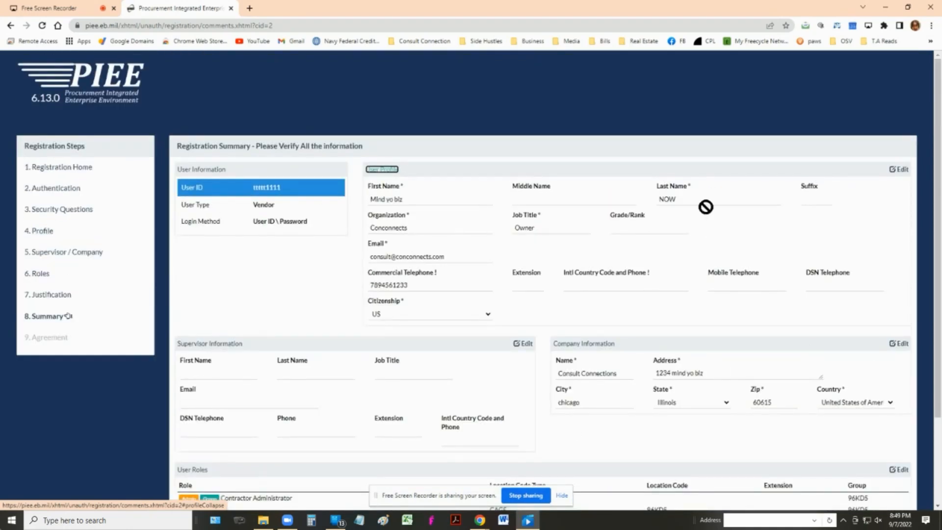
{"action": "scroll", "coordinate": [421, 362], "scroll_direction": "down", "scroll_amount": 2}
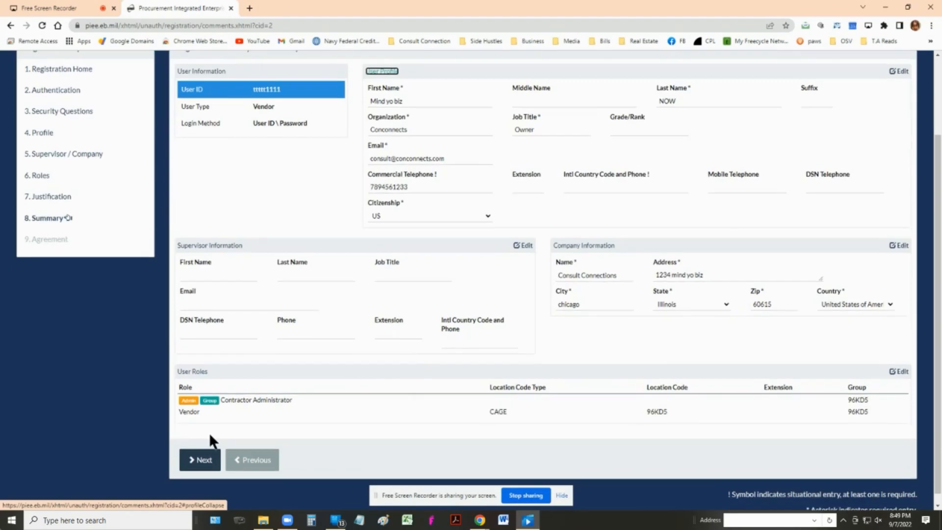
{"action": "left_click", "coordinate": [196, 460]}
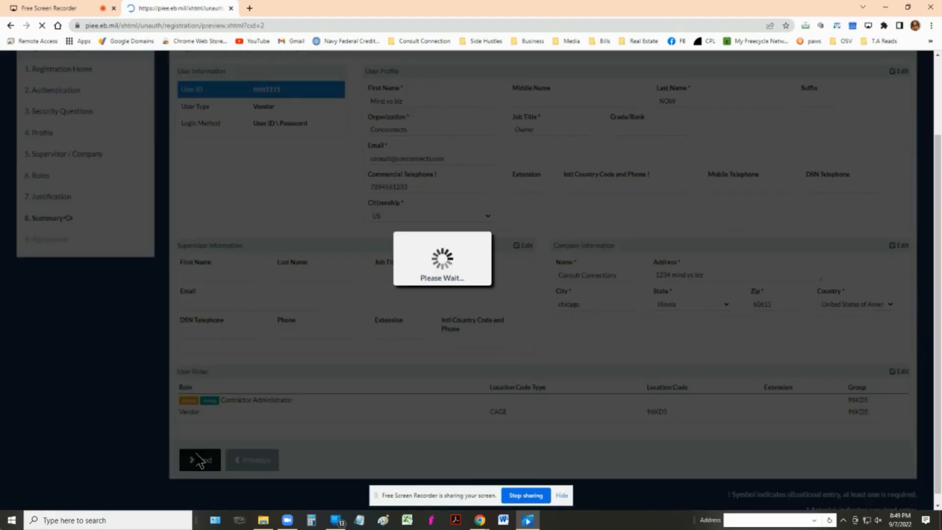
{"action": "scroll", "coordinate": [453, 346], "scroll_direction": "up", "scroll_amount": 5}
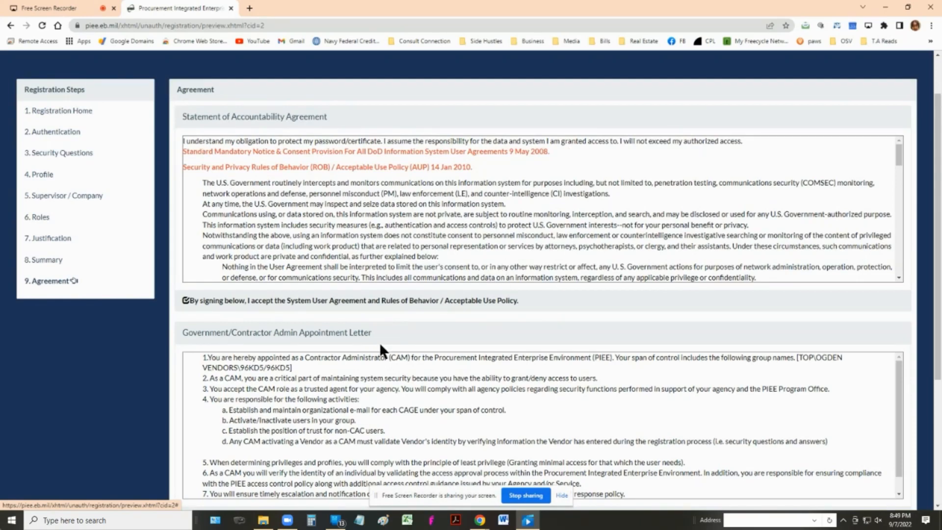
Sign the Statement of Accountability to get an emailed one-time password, then close the notice.
{"action": "scroll", "coordinate": [381, 345], "scroll_direction": "down", "scroll_amount": 1}
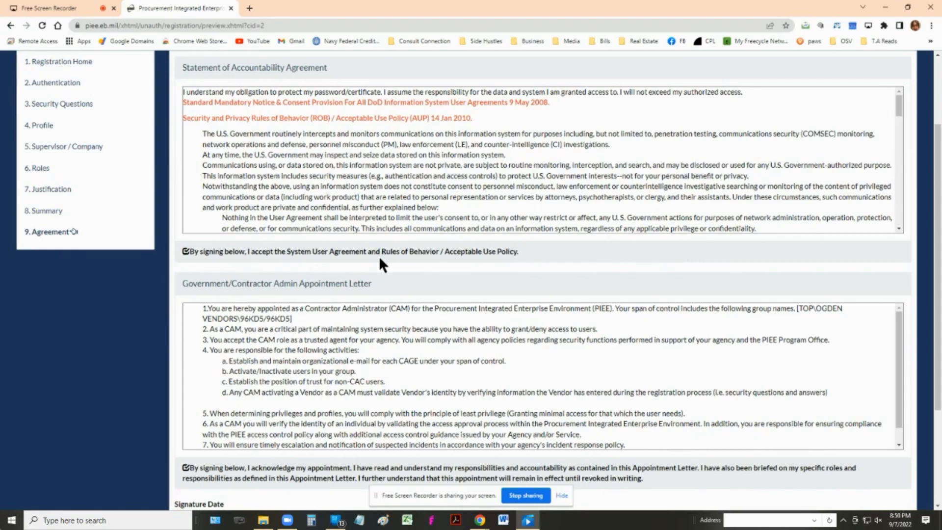
{"action": "scroll", "coordinate": [425, 330], "scroll_direction": "down", "scroll_amount": 1}
{"action": "scroll", "coordinate": [261, 419], "scroll_direction": "down", "scroll_amount": 2}
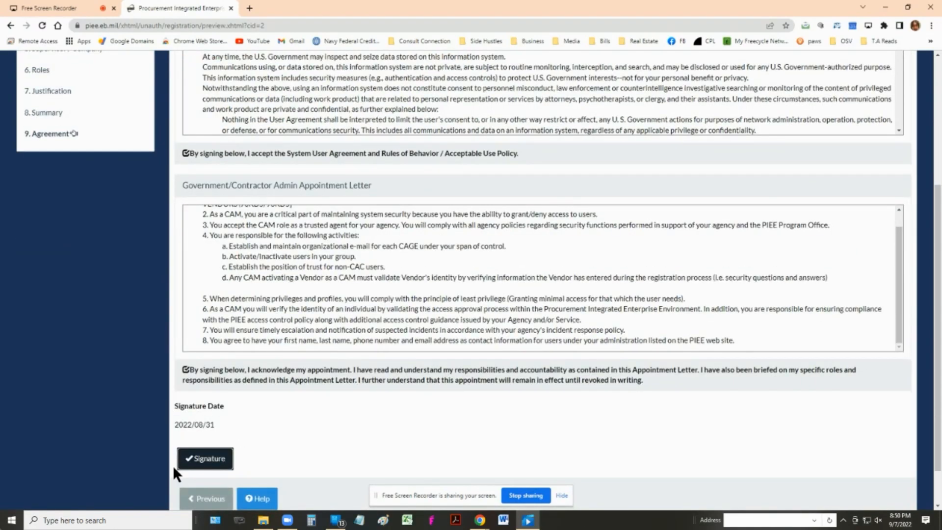
{"action": "left_click", "coordinate": [212, 463]}
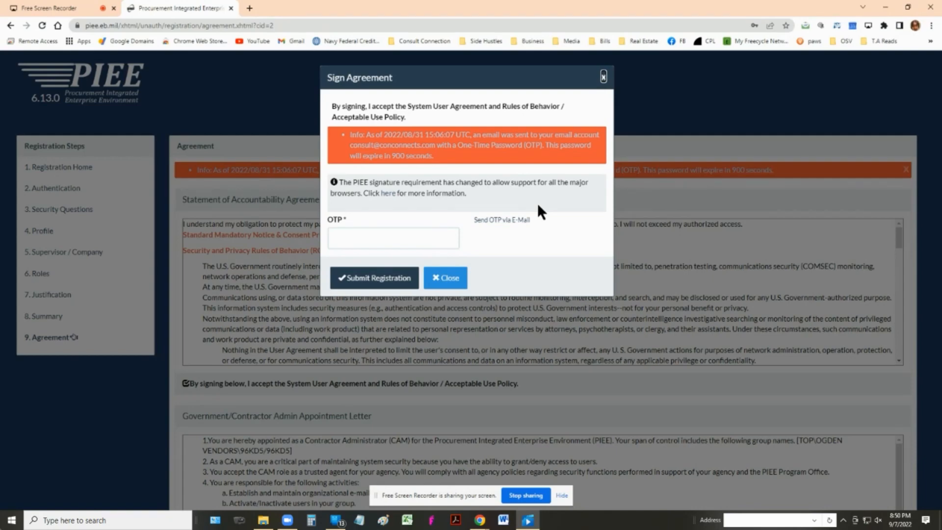
{"action": "left_click", "coordinate": [445, 278]}
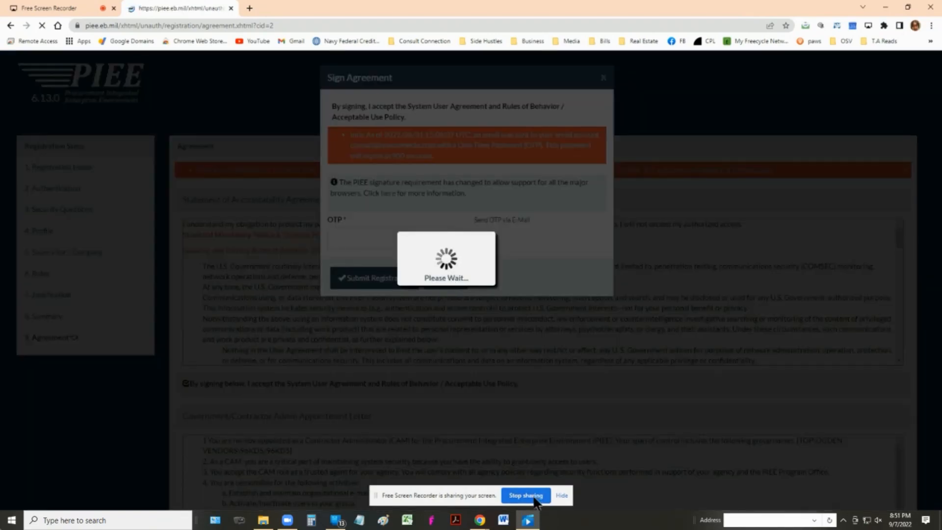